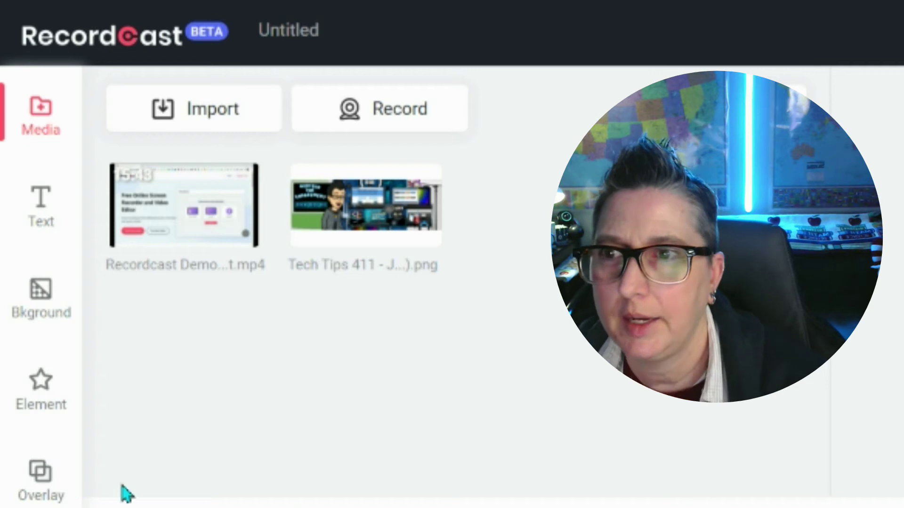
- Place the Recordcast demo video on the timeline and insert the Tech Tips 411 banner image before it
mouse_move(206, 181)
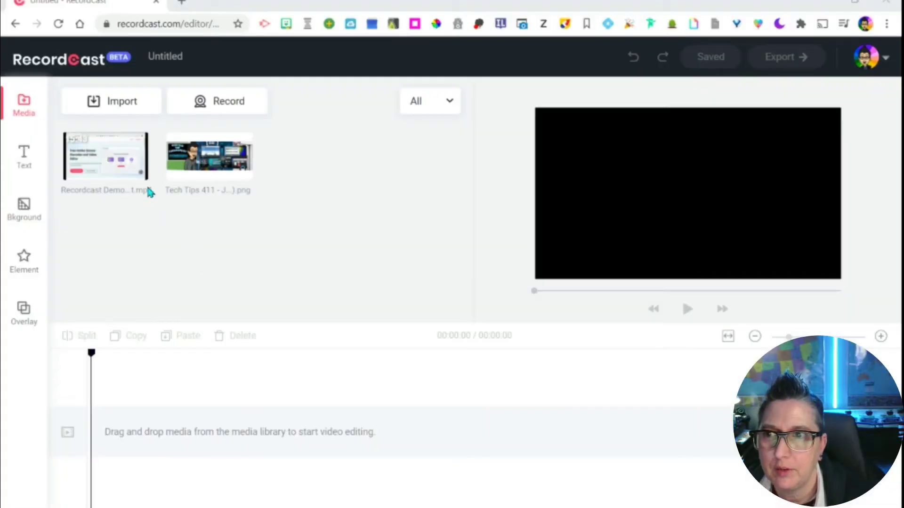
mouse_move(211, 226)
drag(115, 159, 137, 425)
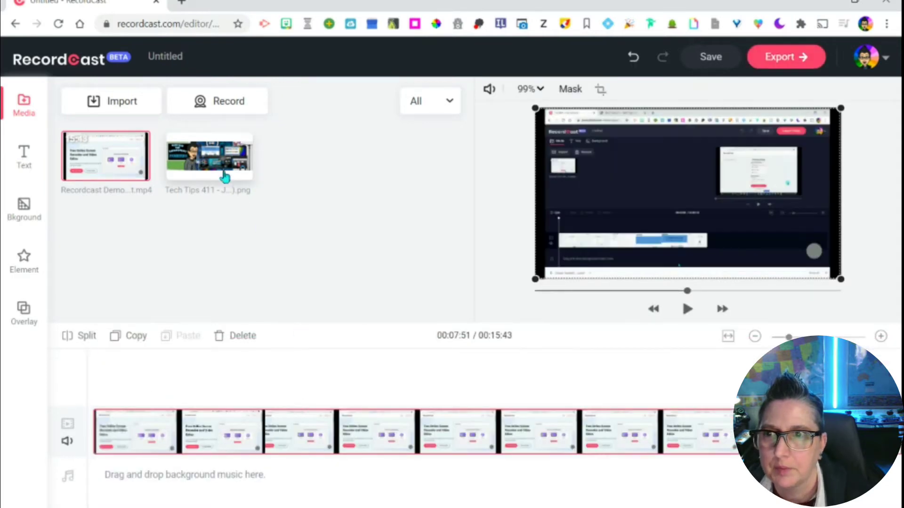
drag(181, 313, 141, 458)
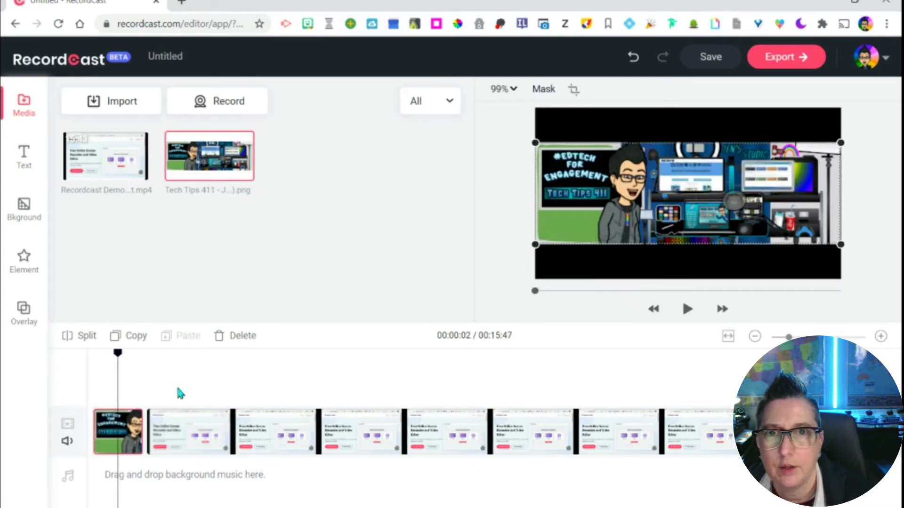
- Split the overlaid element and the demo video clip at the playhead, at 00:00:11
click(403, 441)
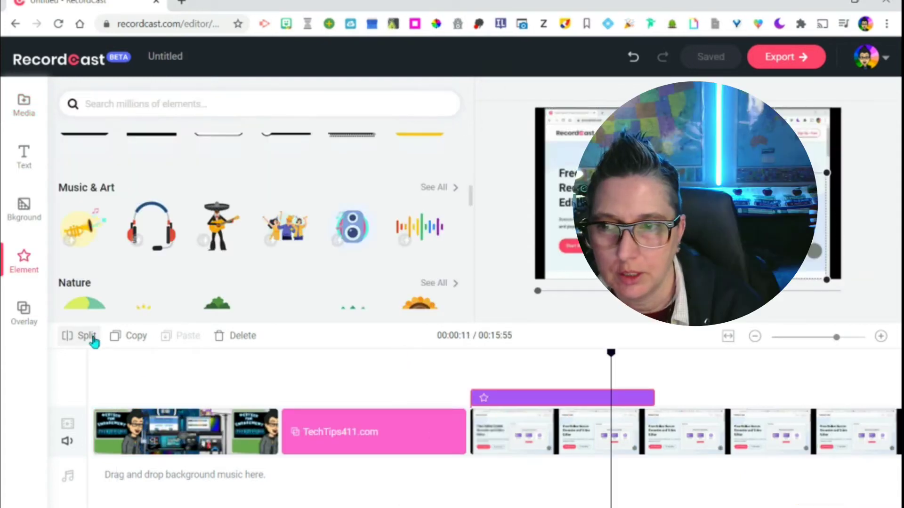
click(93, 337)
click(626, 440)
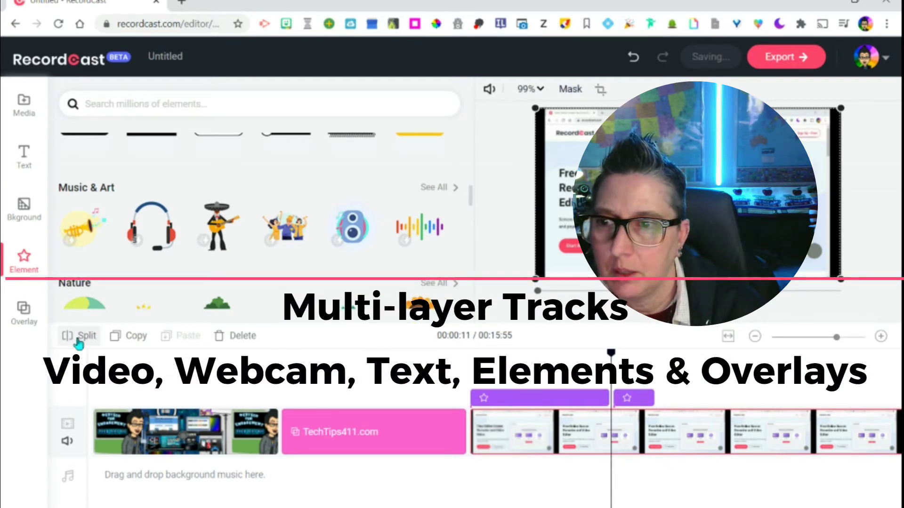
click(621, 440)
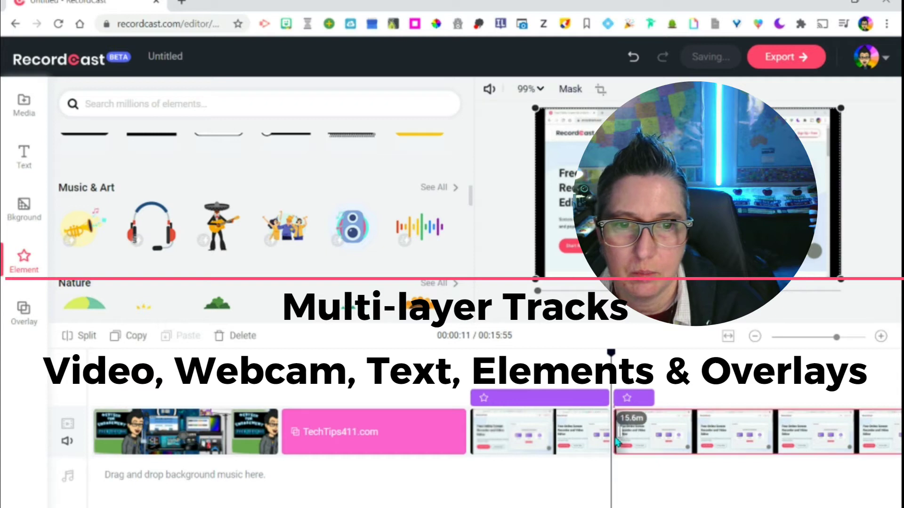
- Trim the demo video segments next to the split point
drag(665, 441, 678, 441)
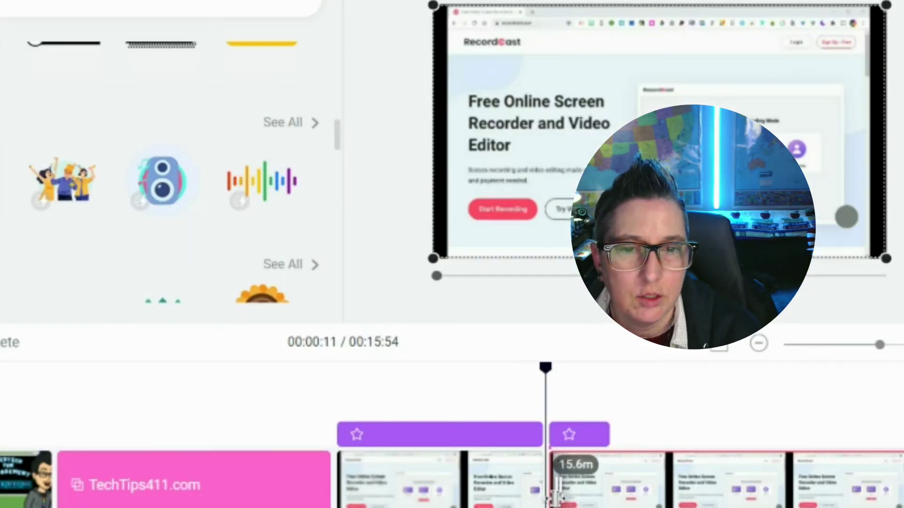
click(606, 434)
drag(547, 442, 503, 455)
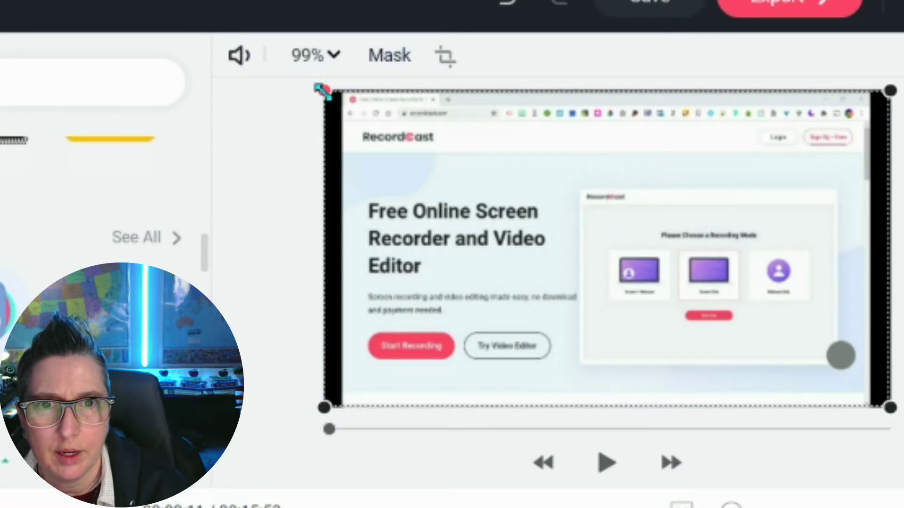
- Enlarge the video clip in the preview to about 129% and reposition it to frame the website heading
drag(438, 0, 337, 0)
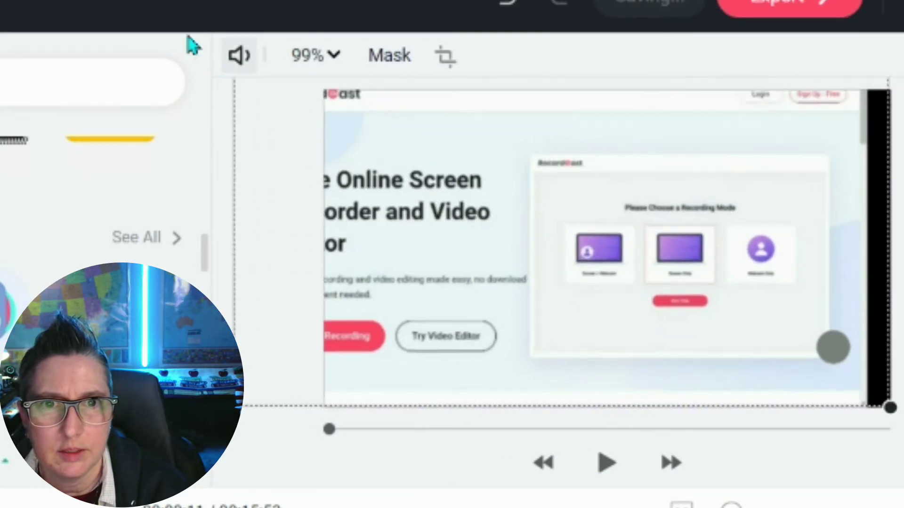
drag(193, 46, 158, 33)
drag(660, 216, 665, 295)
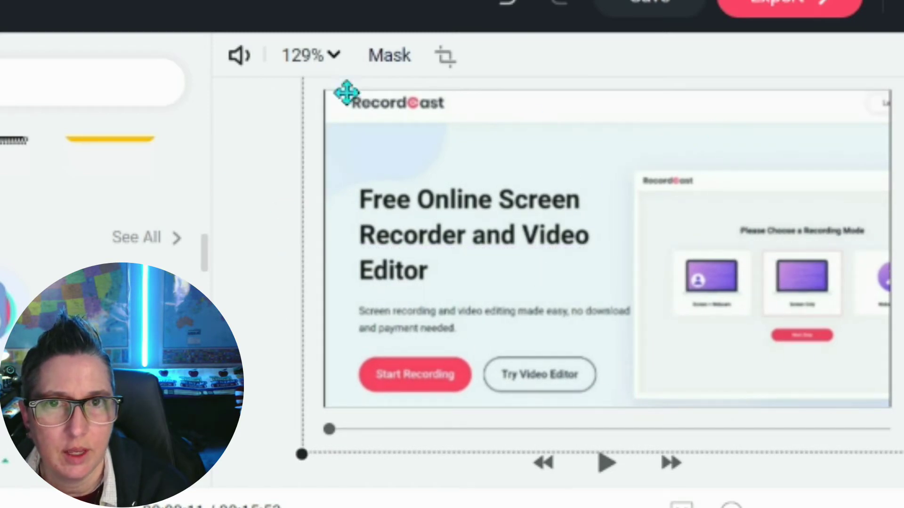
- Set the video clip's zoom to 200% and reposition it in the preview frame
click(334, 57)
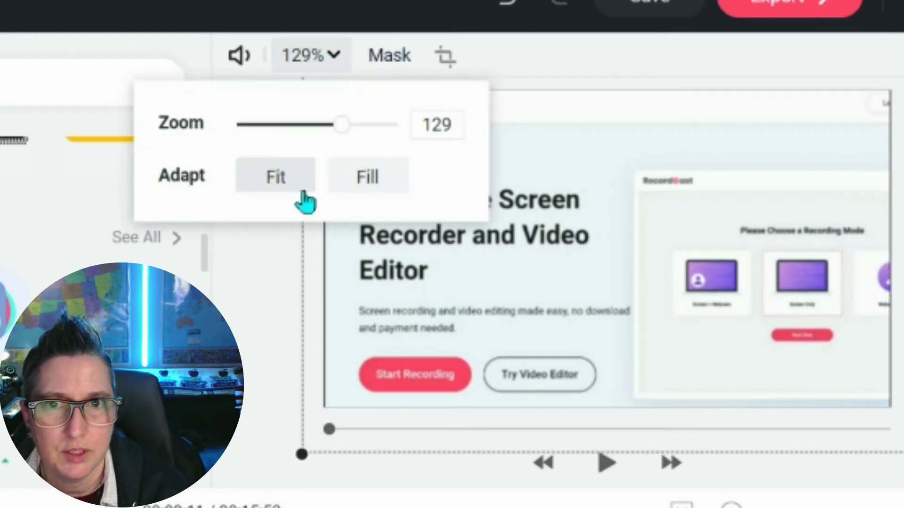
drag(341, 125, 447, 155)
drag(643, 299, 768, 295)
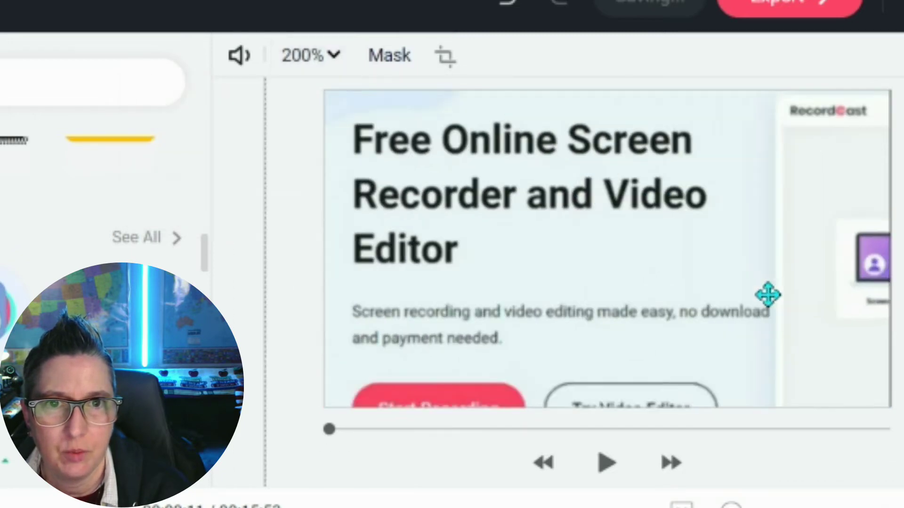
drag(591, 319, 609, 335)
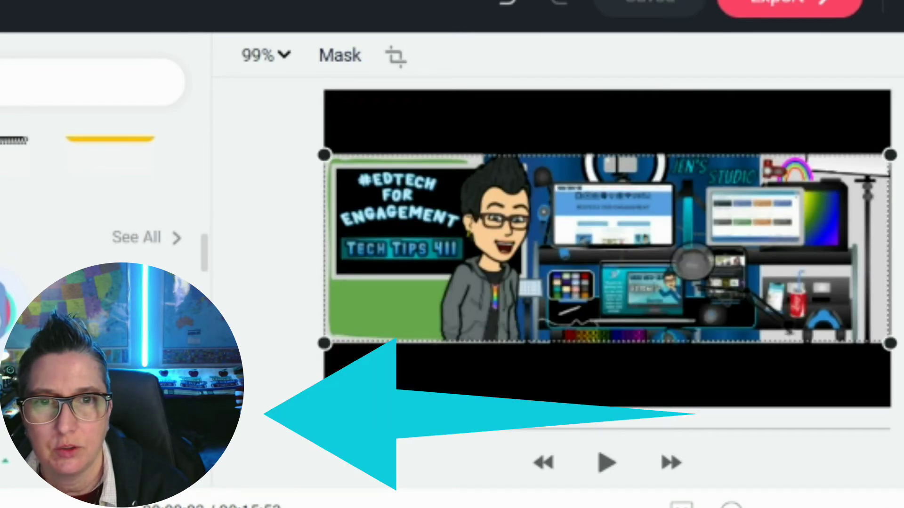
- Shrink the banner image to about 60% and move it to the lower left of the video frame
drag(891, 152, 665, 229)
drag(521, 306, 533, 357)
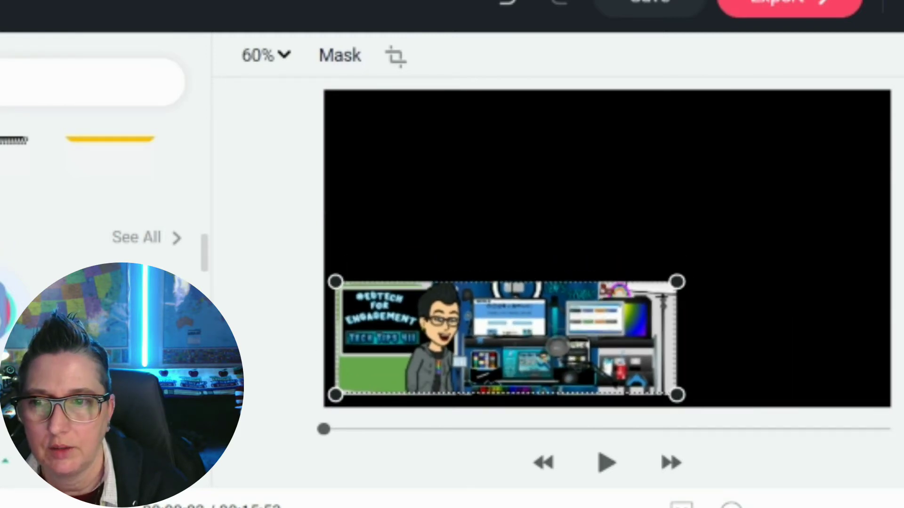
key(Escape)
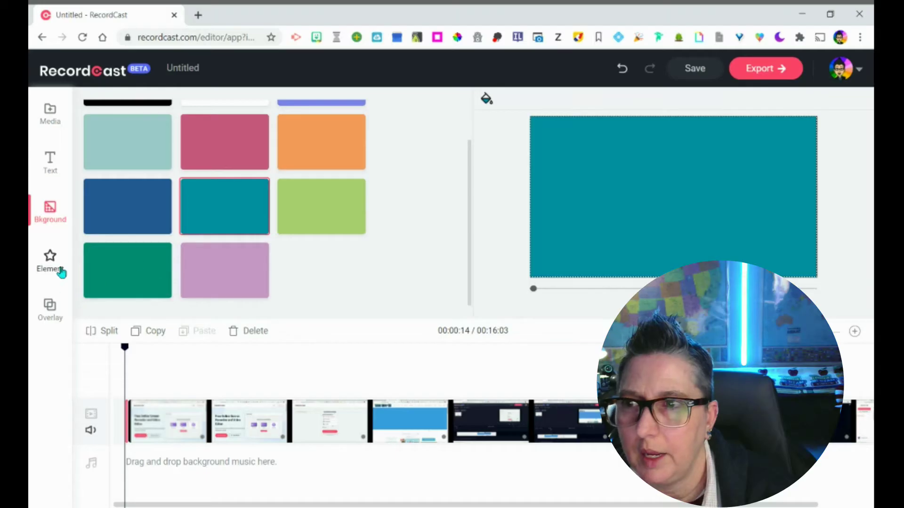
- Add the Subscribe element from the Social category to the timeline, above the start of the demo video
click(57, 264)
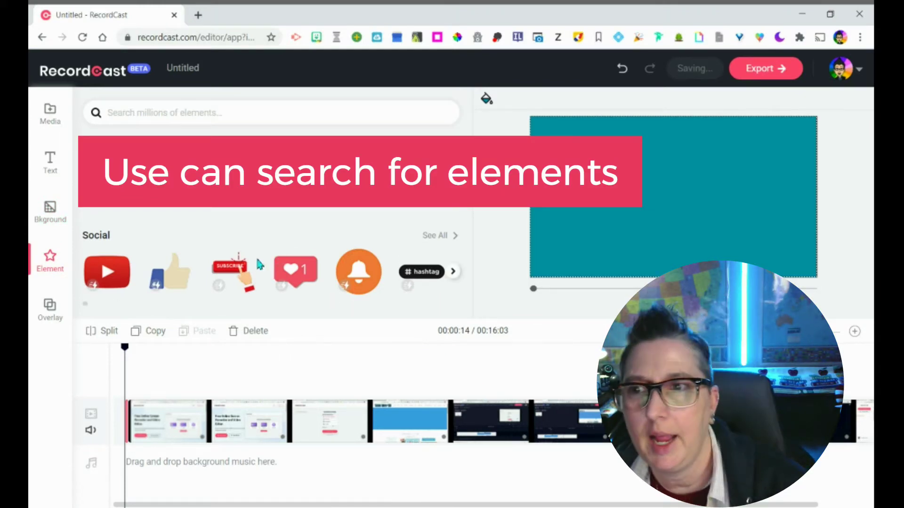
scroll(261, 266, down, 10)
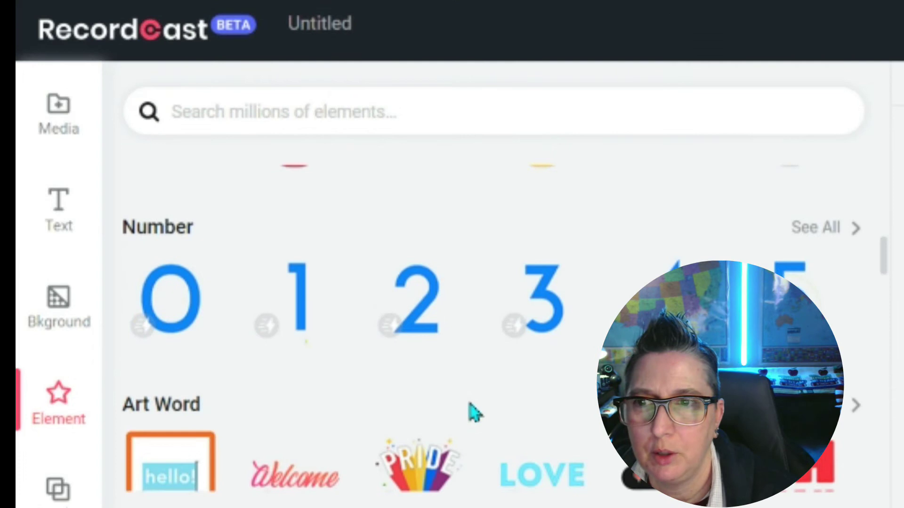
scroll(472, 412, down, 2)
scroll(473, 412, up, 8)
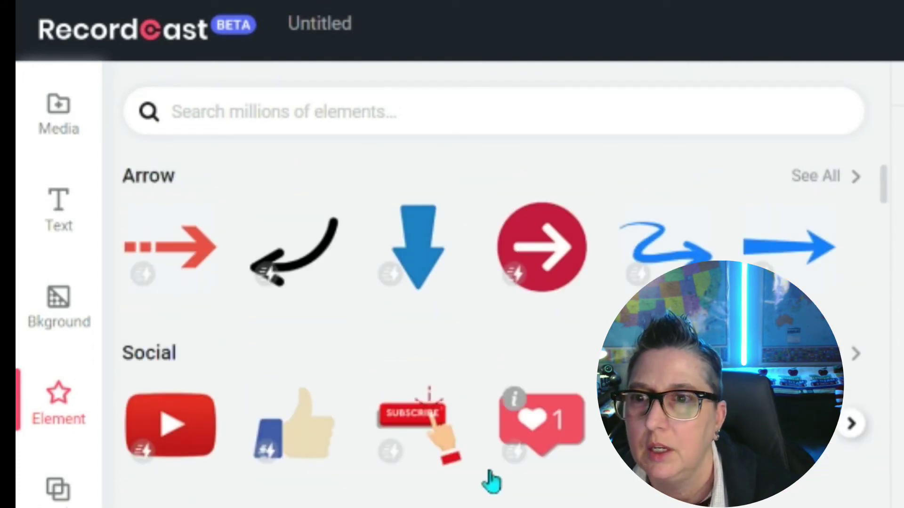
click(433, 436)
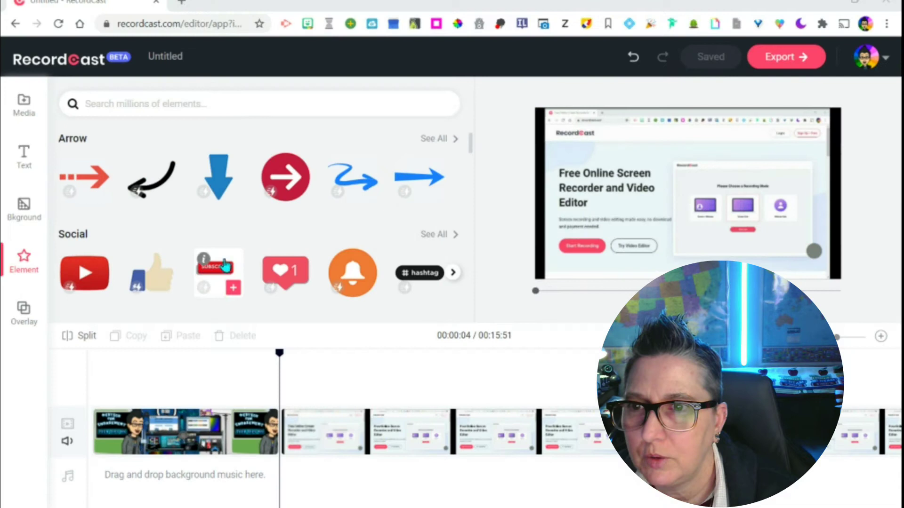
drag(221, 275, 293, 387)
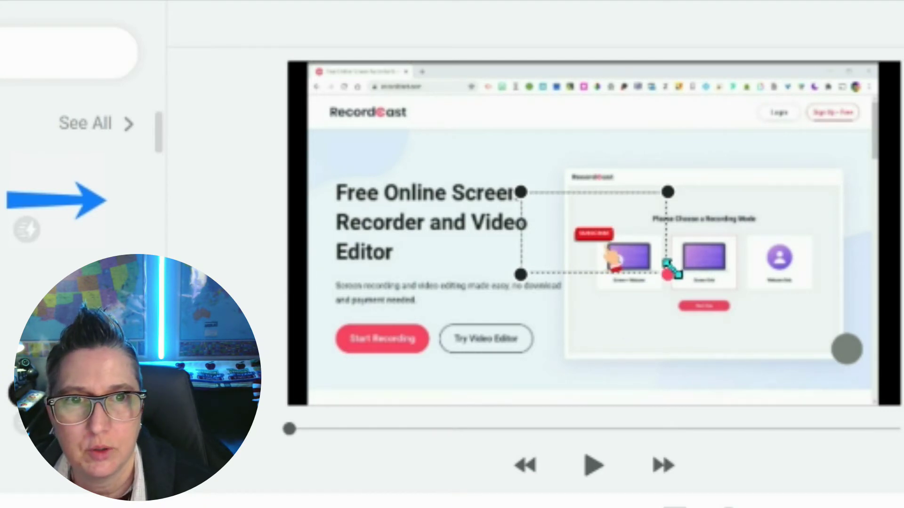
- Enlarge the Subscribe element over the video, shift it slightly left, and play the preview
drag(686, 292, 903, 447)
drag(903, 416, 898, 406)
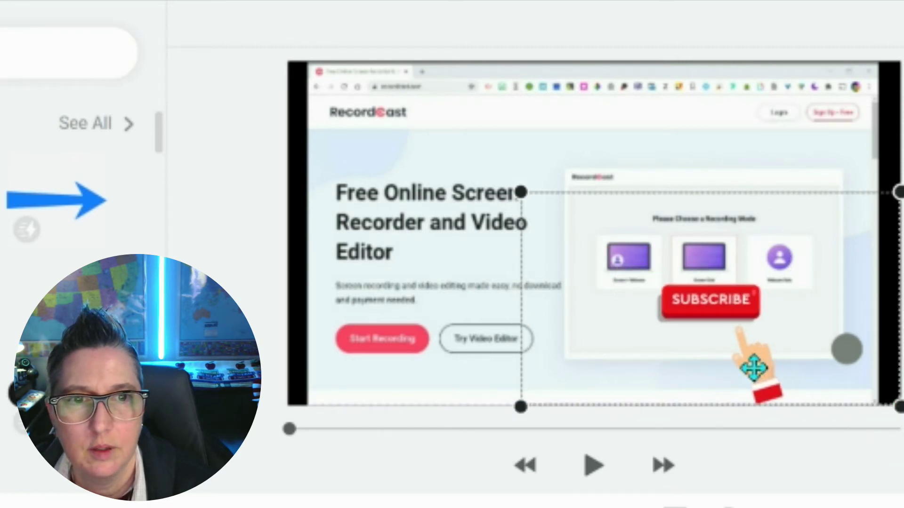
drag(767, 367, 739, 365)
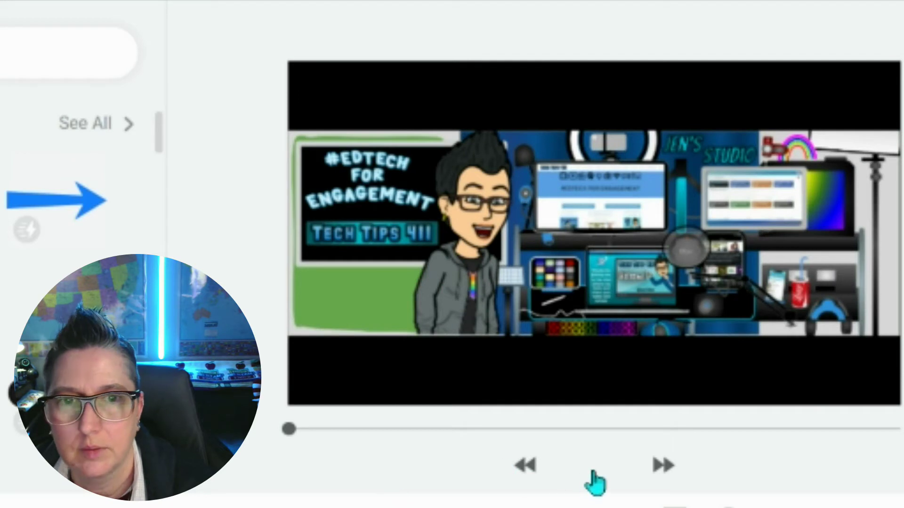
click(593, 473)
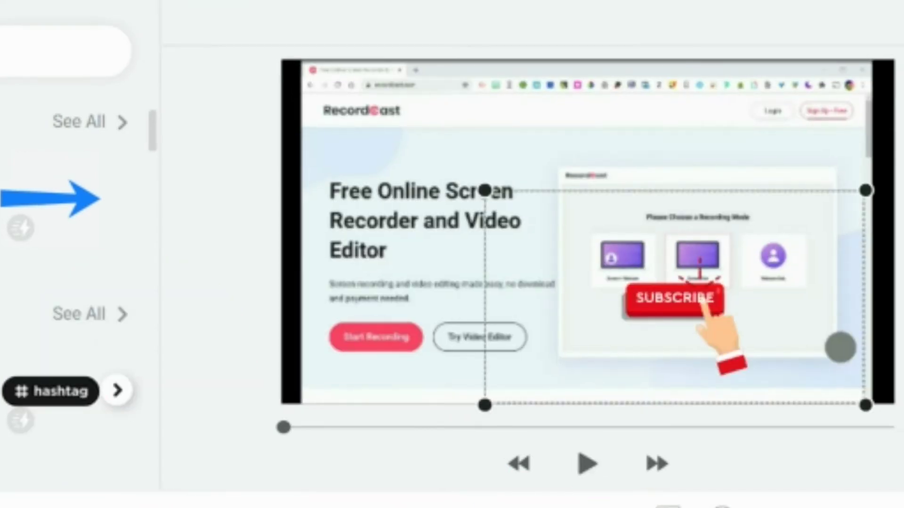
- Examine the remaining element categories and the overlay templates for text, decoration and logo/intro/outro
scroll(246, 271, down, 7)
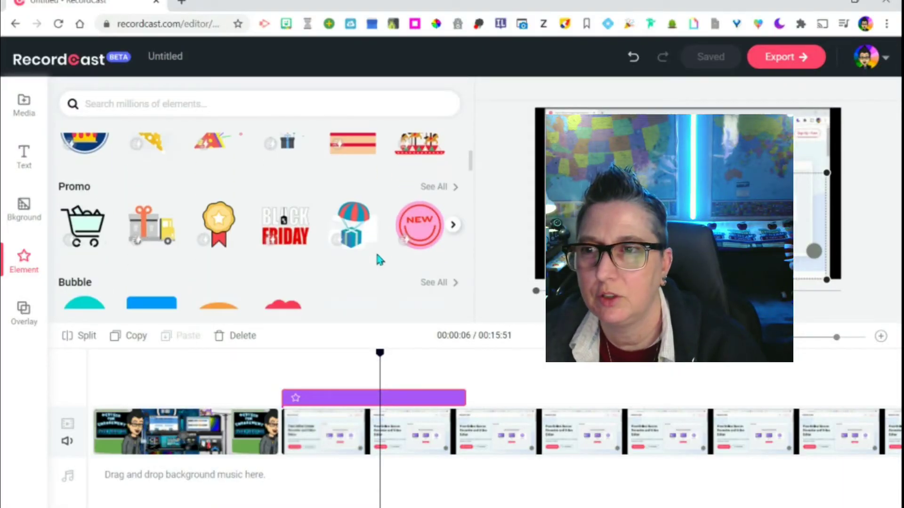
scroll(380, 260, down, 3)
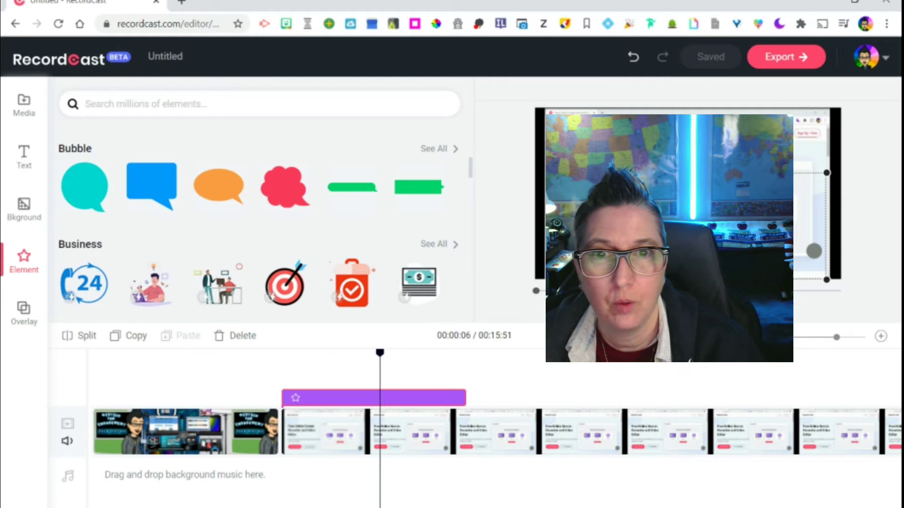
click(24, 313)
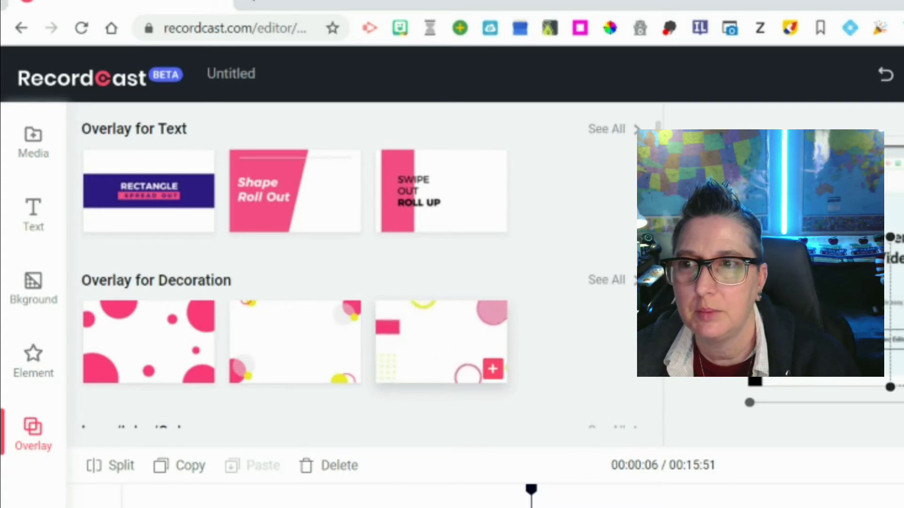
scroll(353, 283, down, 2)
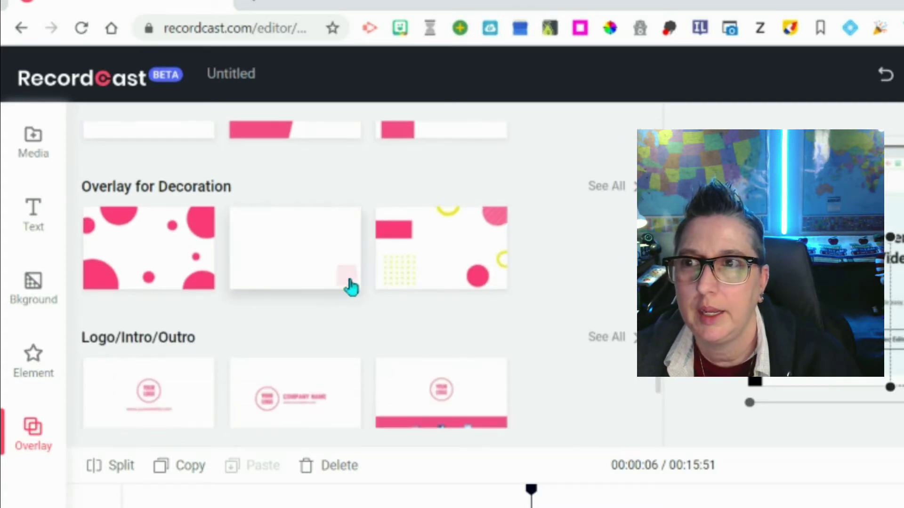
scroll(349, 287, down, 1)
scroll(339, 311, up, 2)
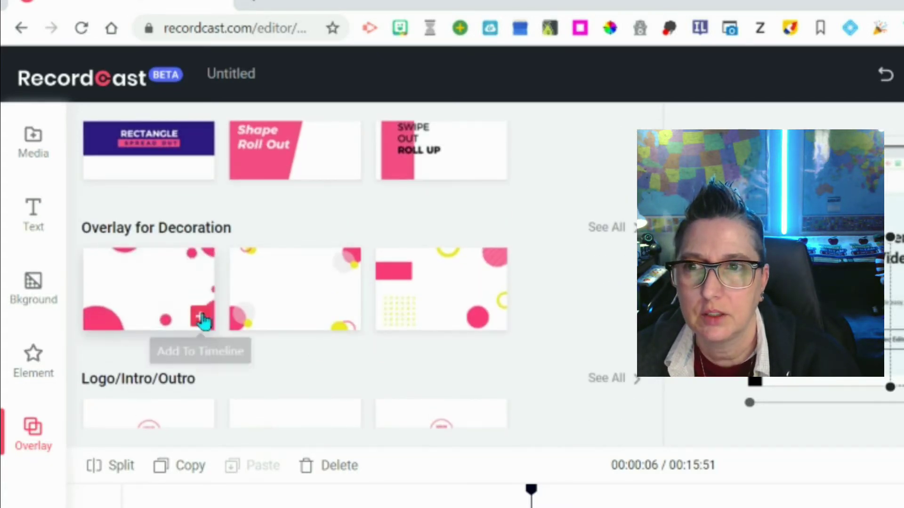
scroll(197, 301, up, 1)
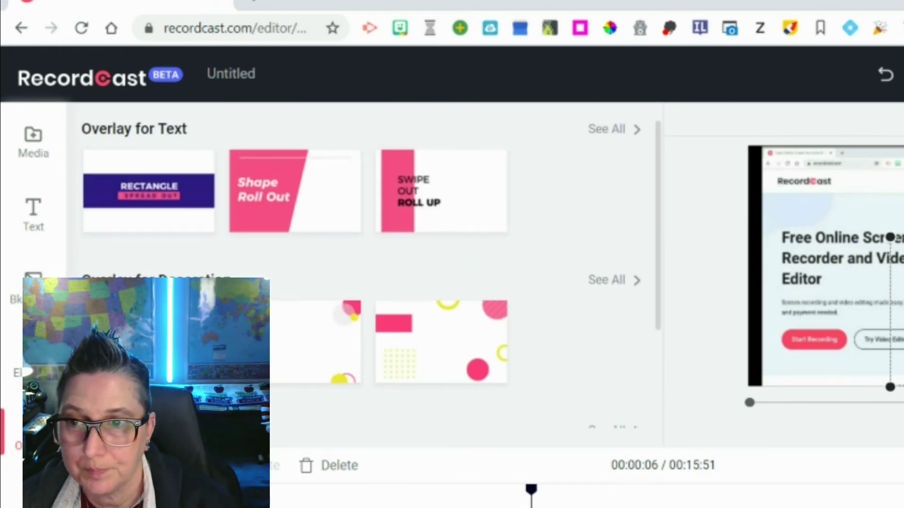
scroll(430, 383, down, 2)
scroll(166, 360, down, 1)
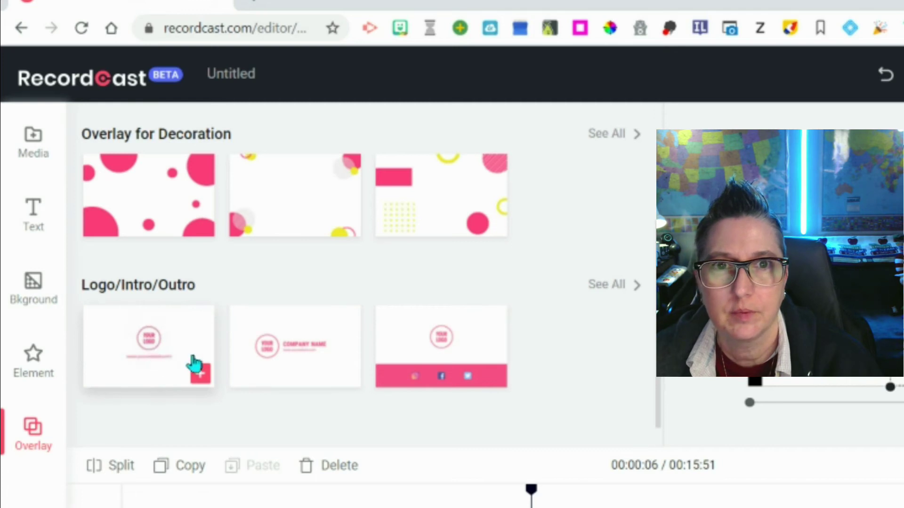
- Add the first Logo/Intro/Outro overlay to the timeline and change its website text to TechTips411.com
click(157, 364)
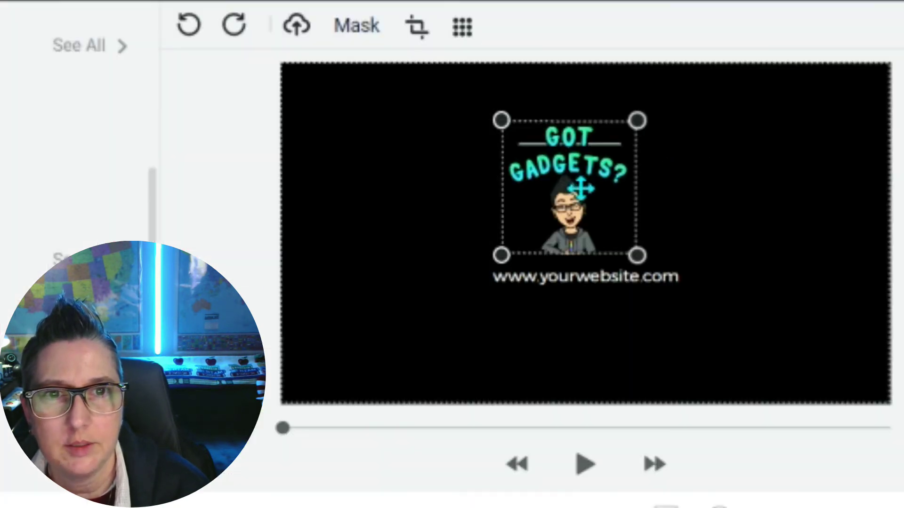
drag(685, 170, 687, 168)
click(620, 285)
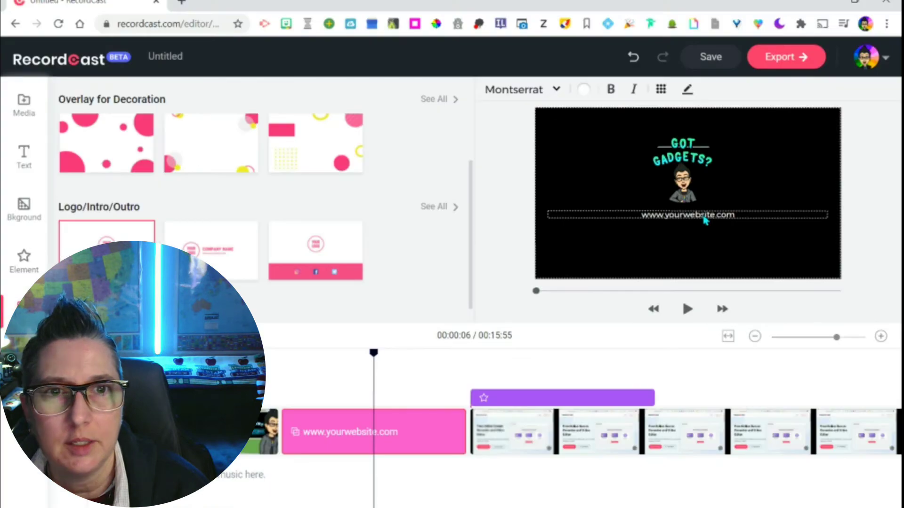
double_click(619, 280)
text(T)
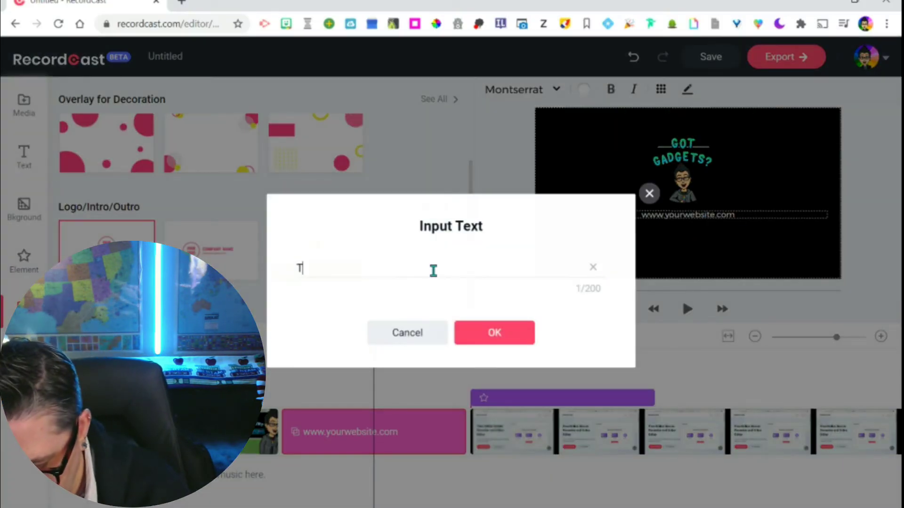
text(echTips411.com)
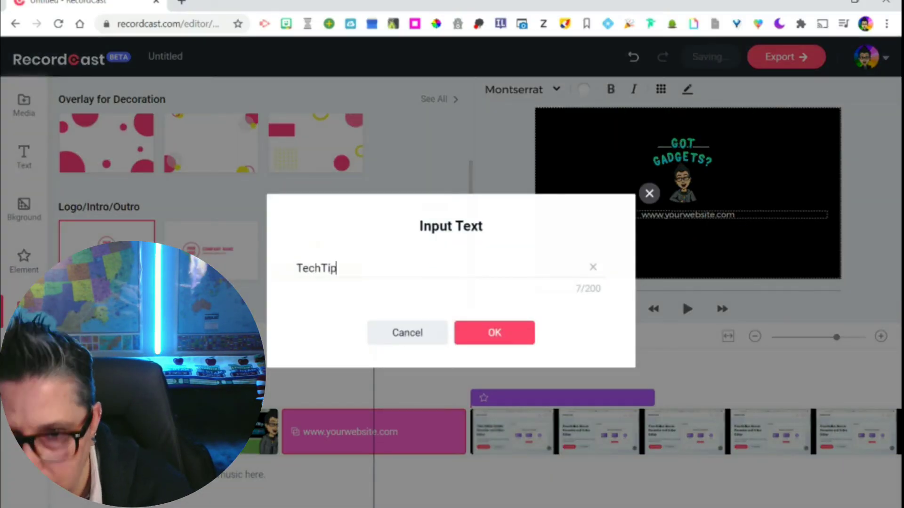
key(Return)
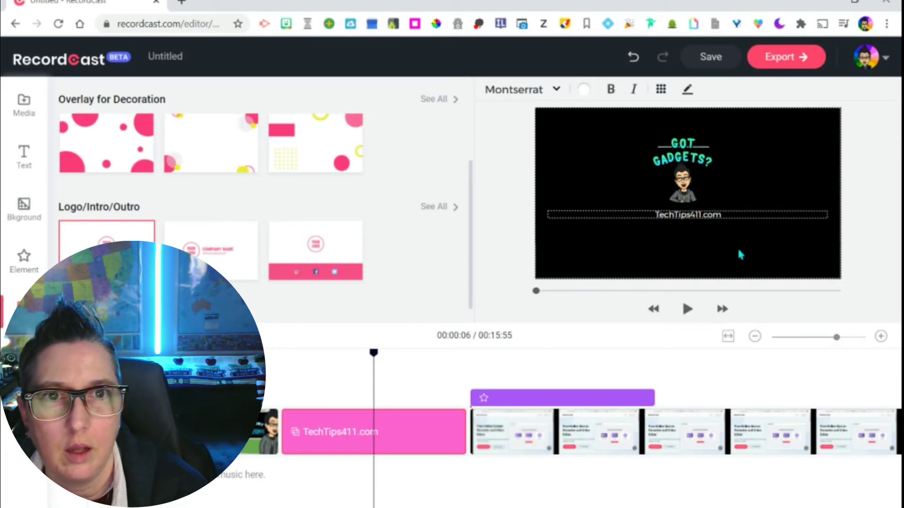
- Check the logo's placement above the website text, then play the preview from near the end of the banner clip into the logo overlay
click(691, 176)
drag(690, 176, 691, 174)
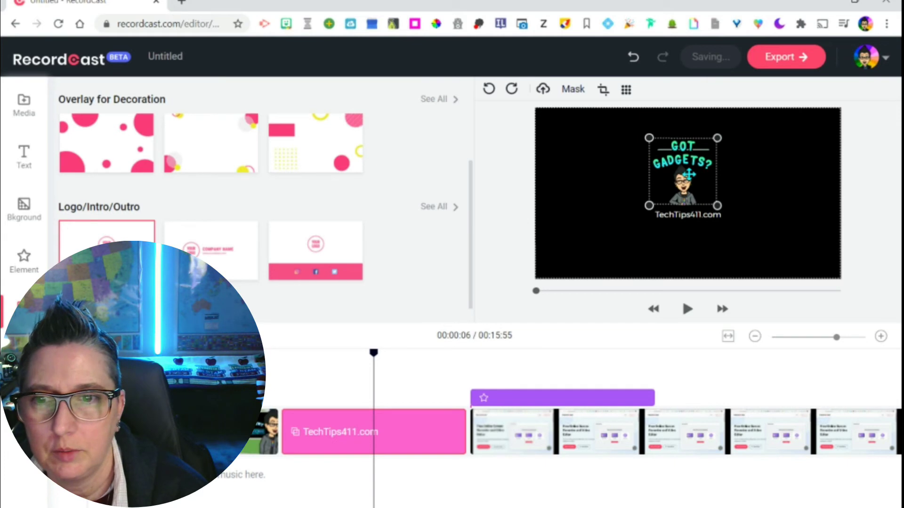
click(259, 377)
key(space)
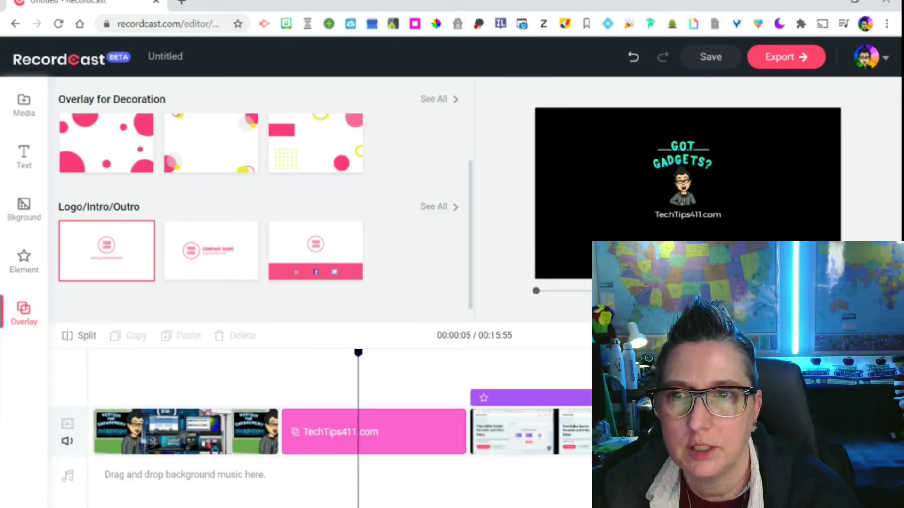
- Examine the full set of Logo/Intro/Outro overlays, the text and decoration overlays, and the element categories from Bubble down to Button
mouse_move(233, 248)
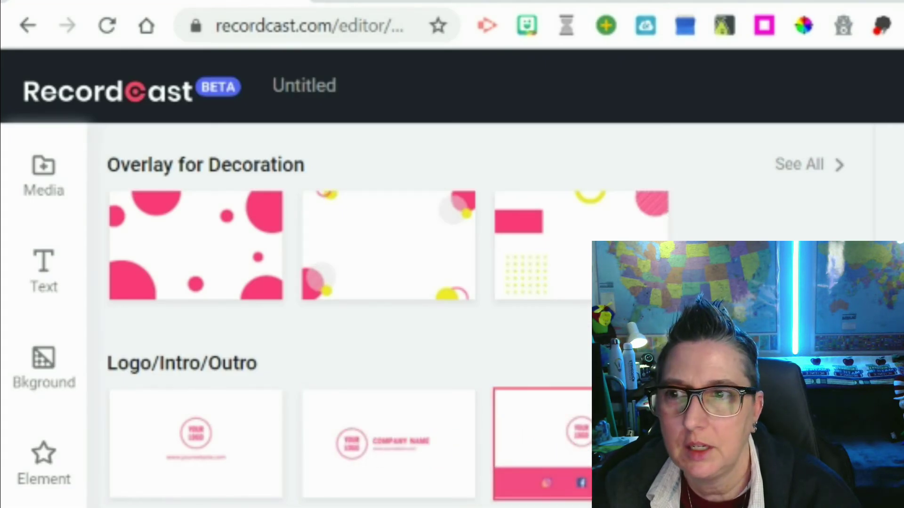
click(800, 364)
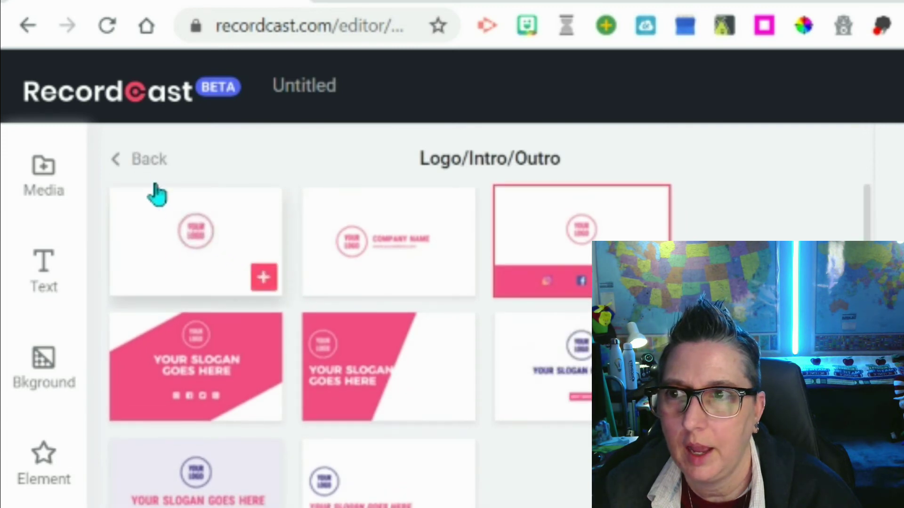
click(147, 160)
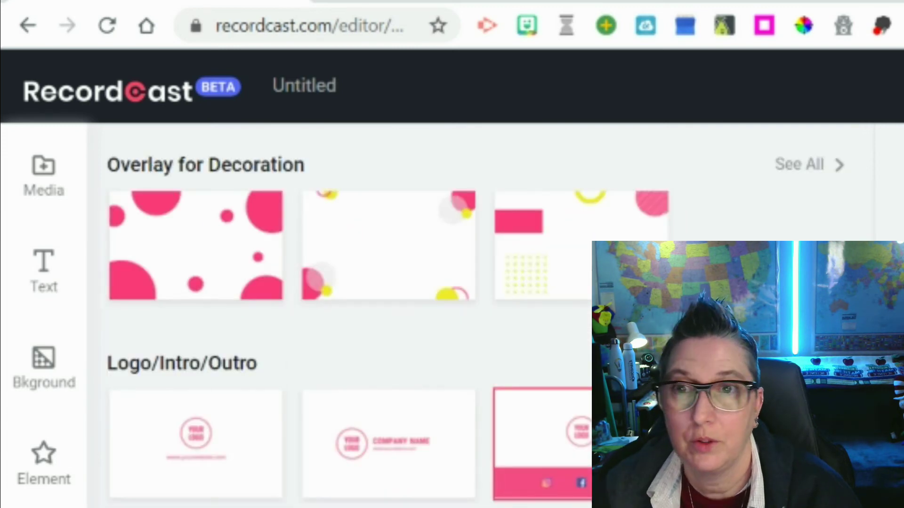
scroll(481, 315, up, 4)
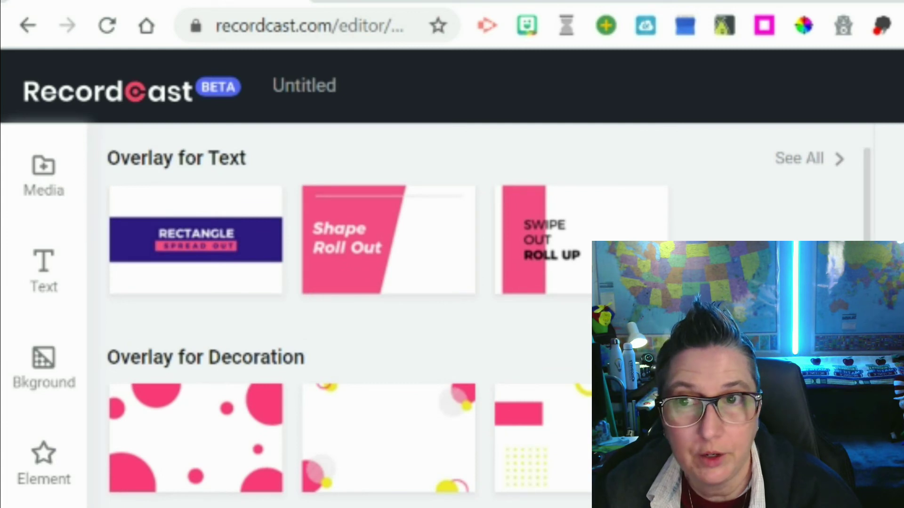
click(60, 471)
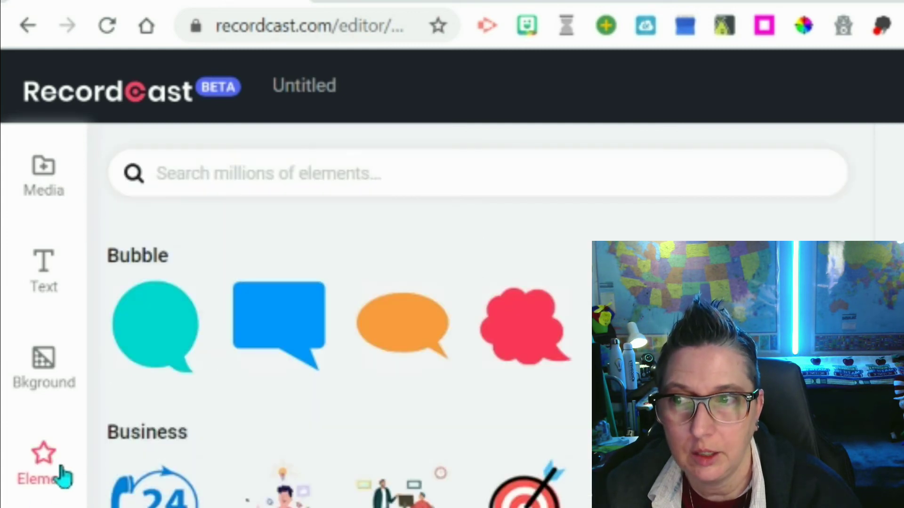
scroll(339, 358, down, 10)
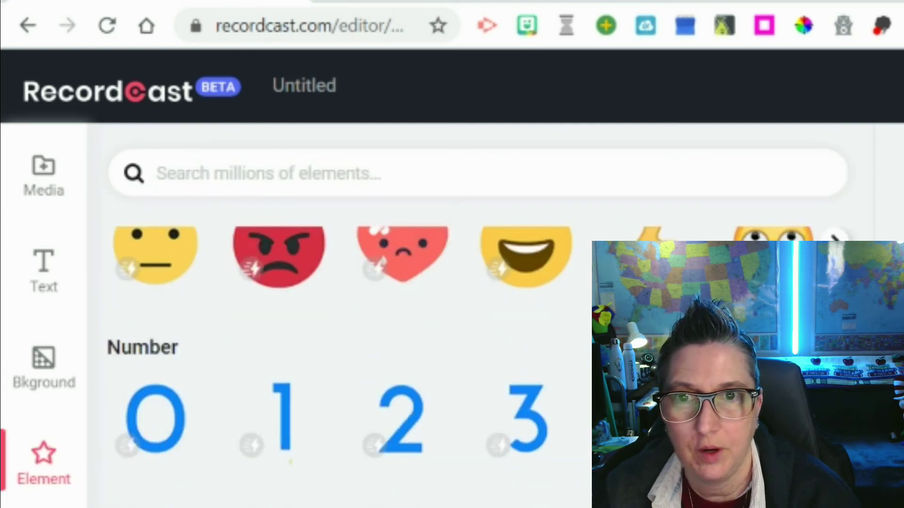
scroll(177, 440, down, 10)
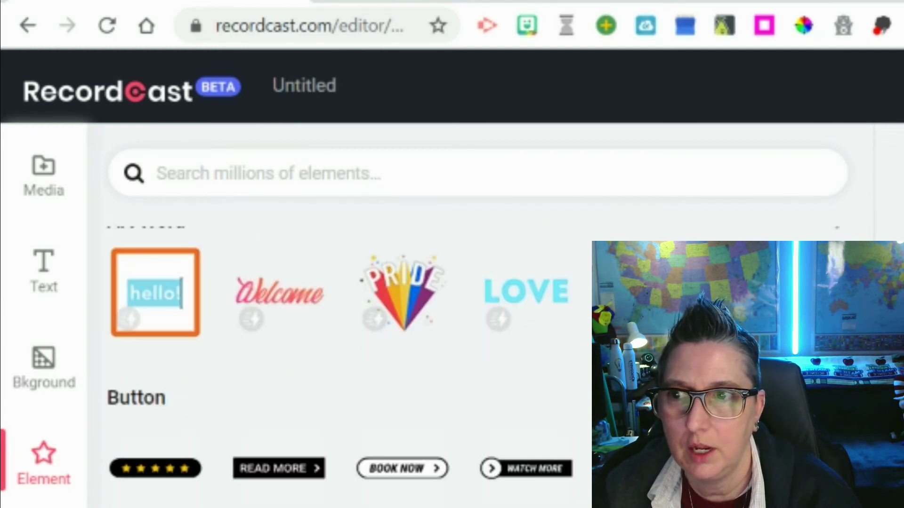